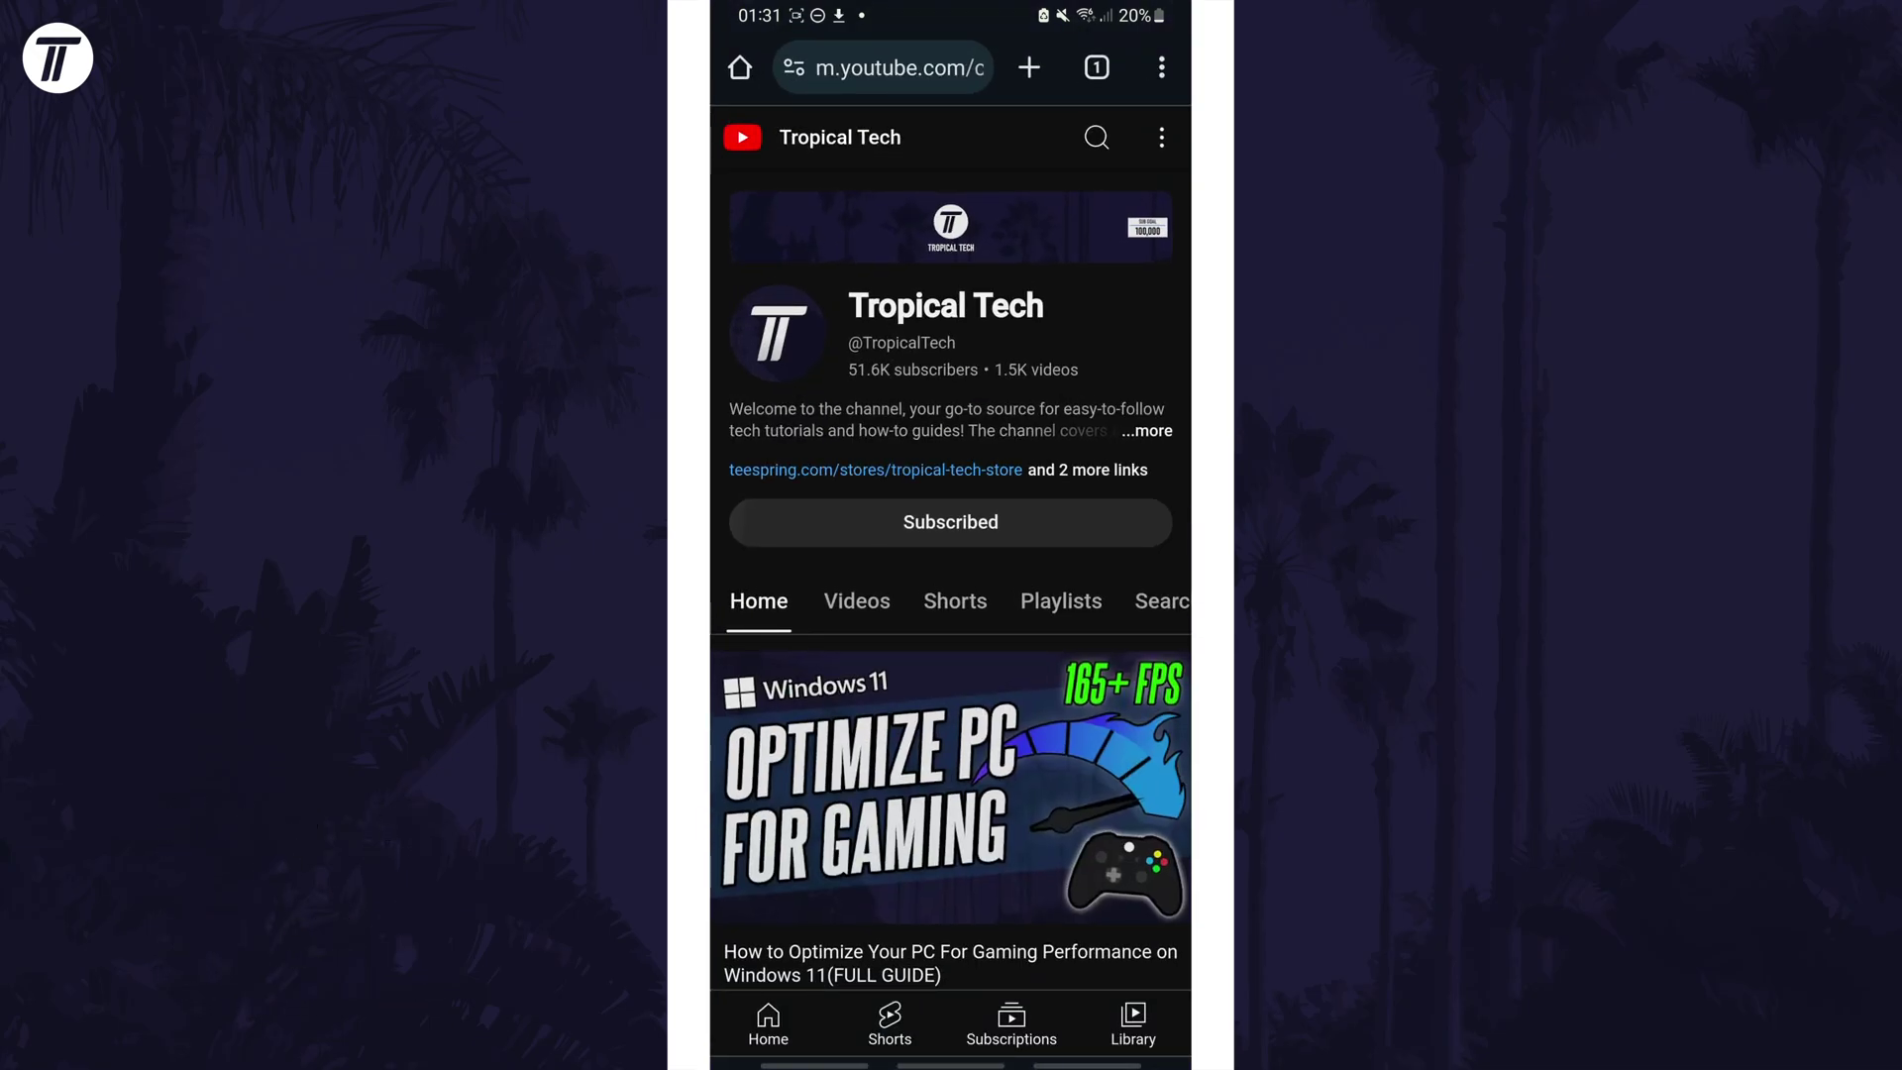
Go to the Bookmarks page from Chrome's main menu
left_click(1160, 67)
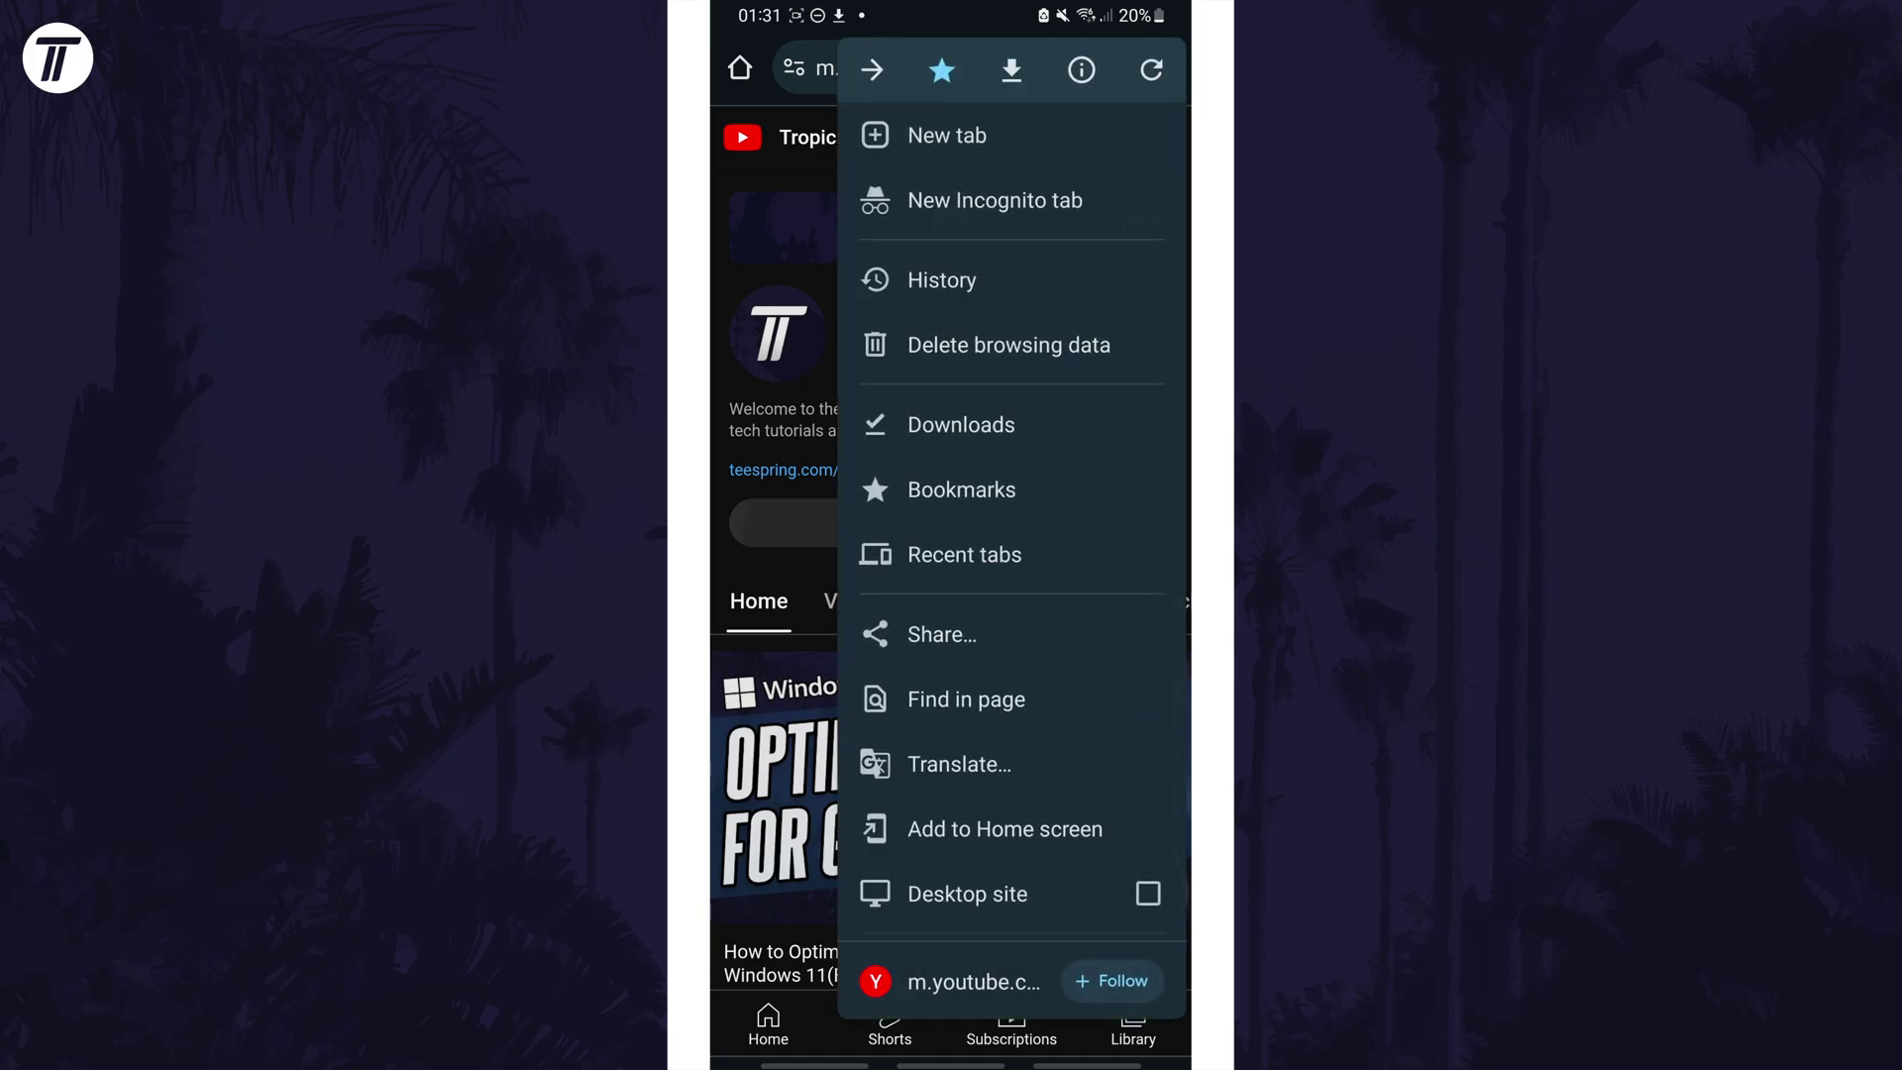
left_click(961, 490)
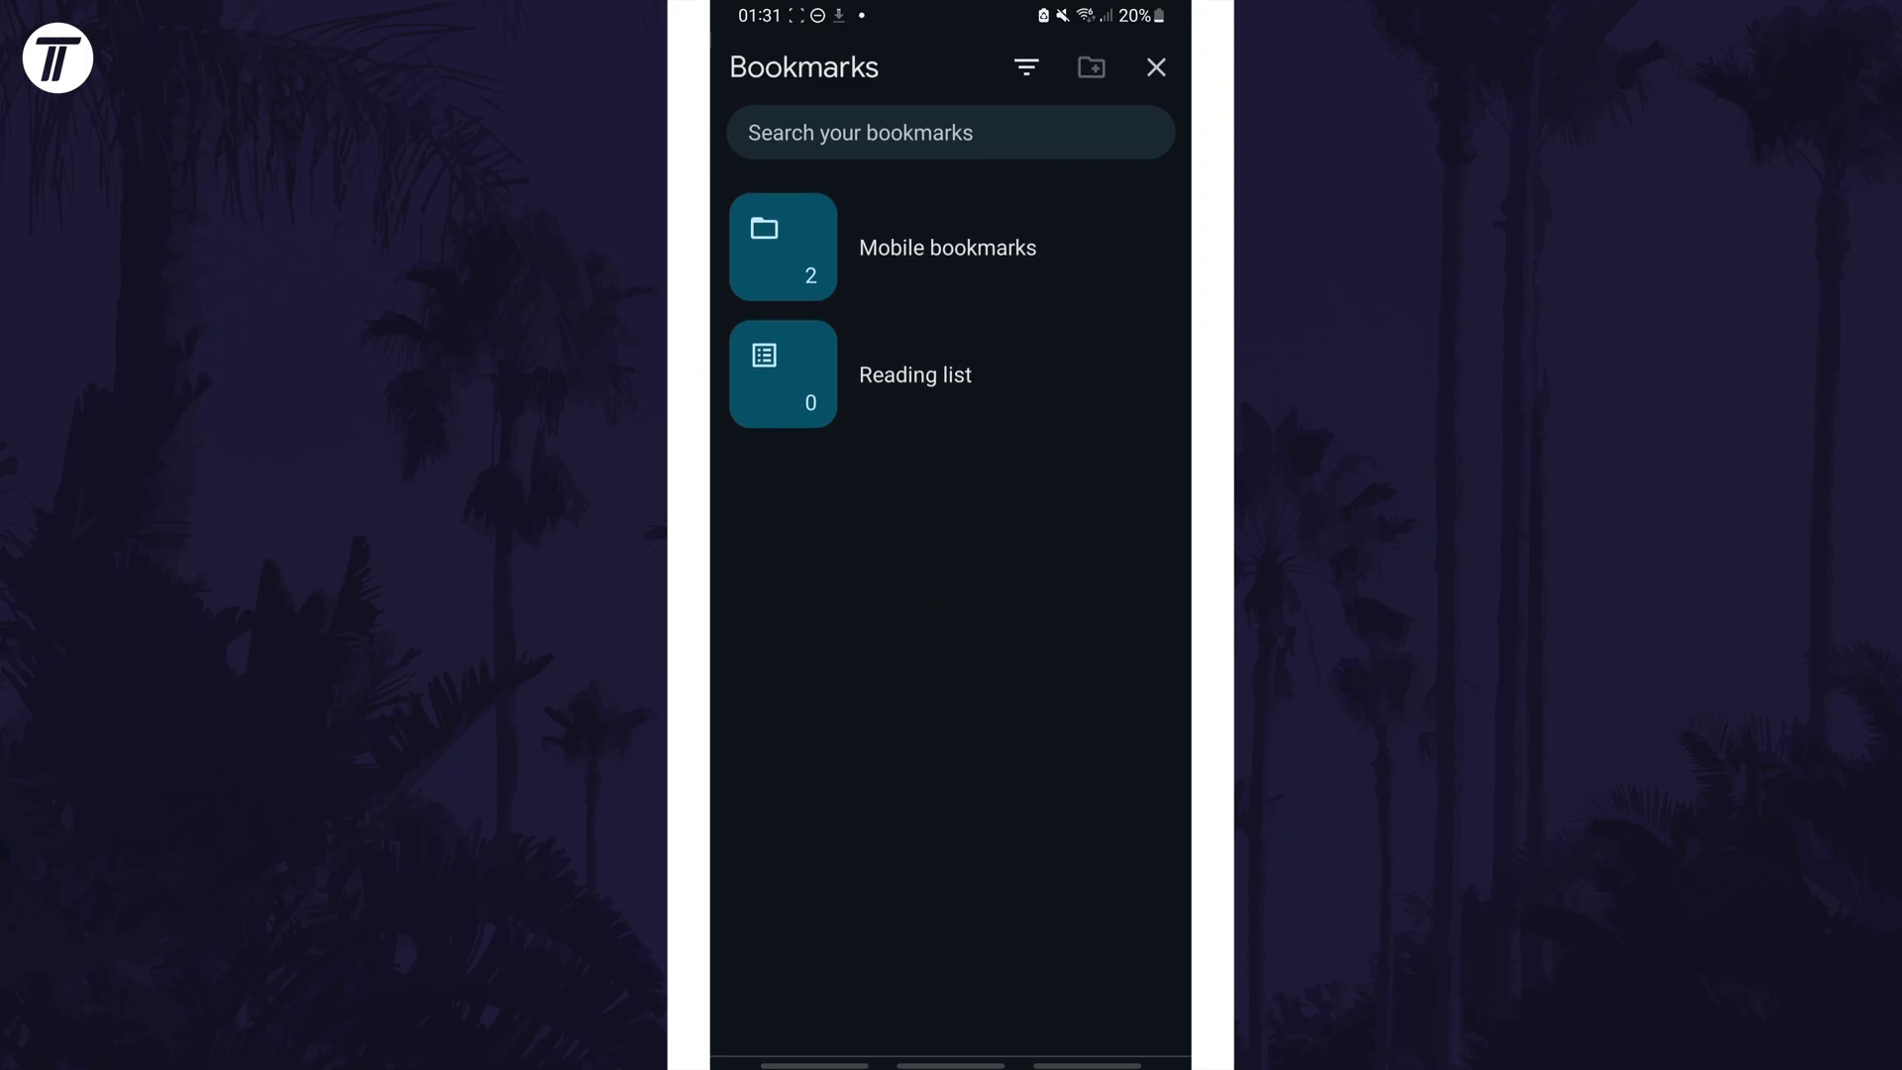
Open Mobile bookmarks and delete the Tropical Tech - YouTube bookmark
left_click(947, 247)
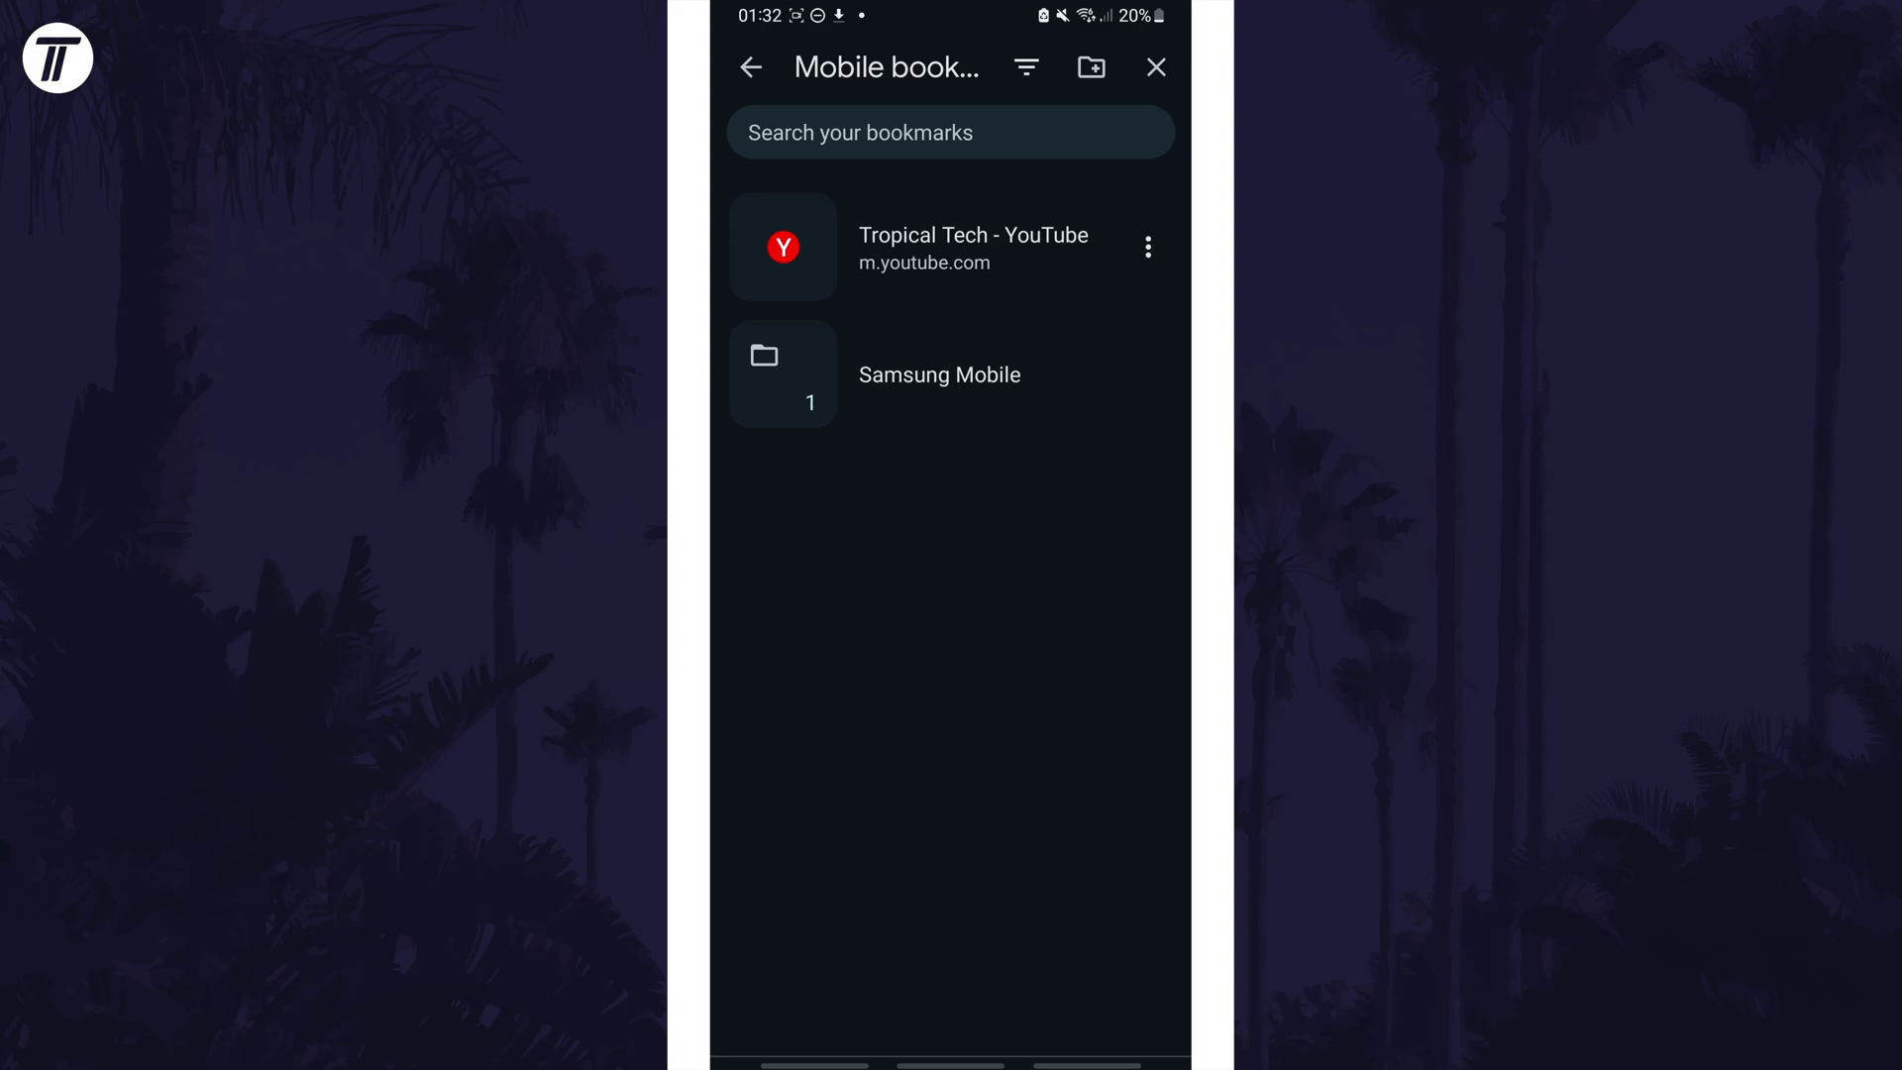
left_click(1147, 248)
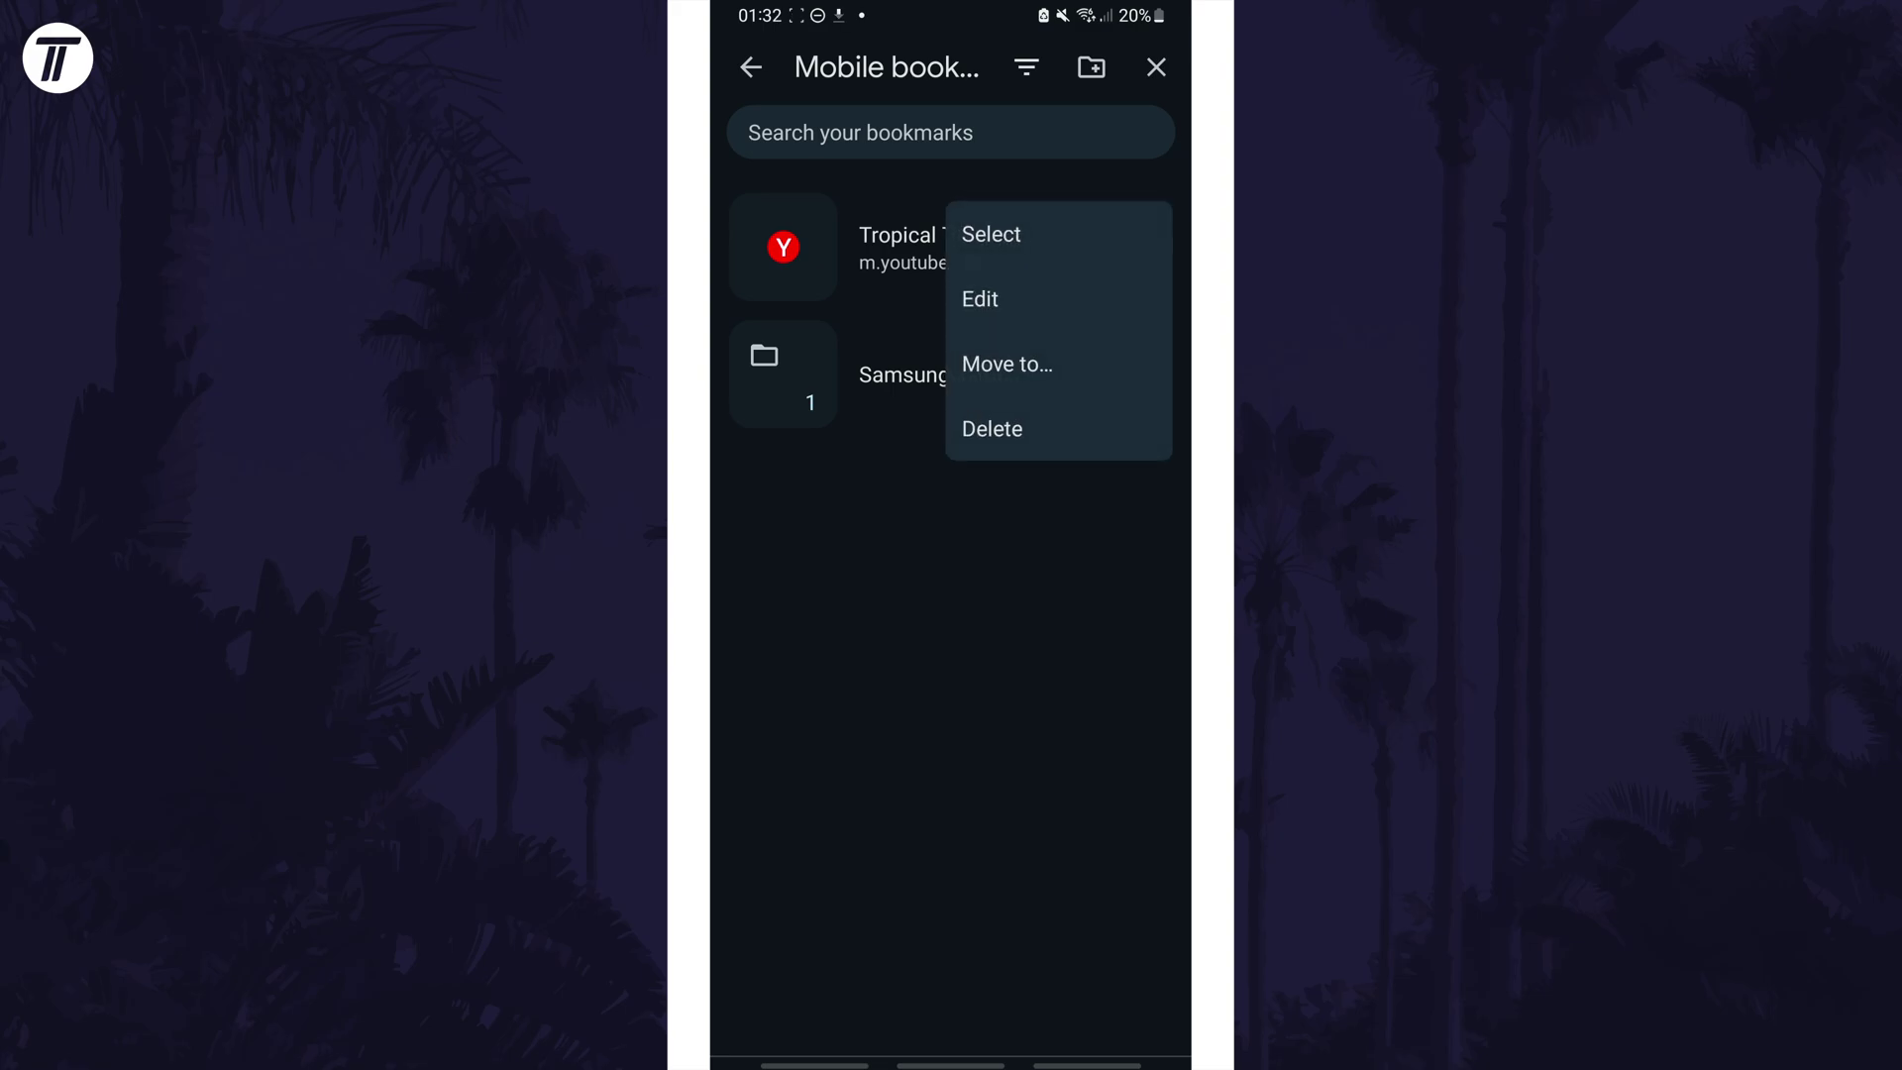
left_click(1103, 429)
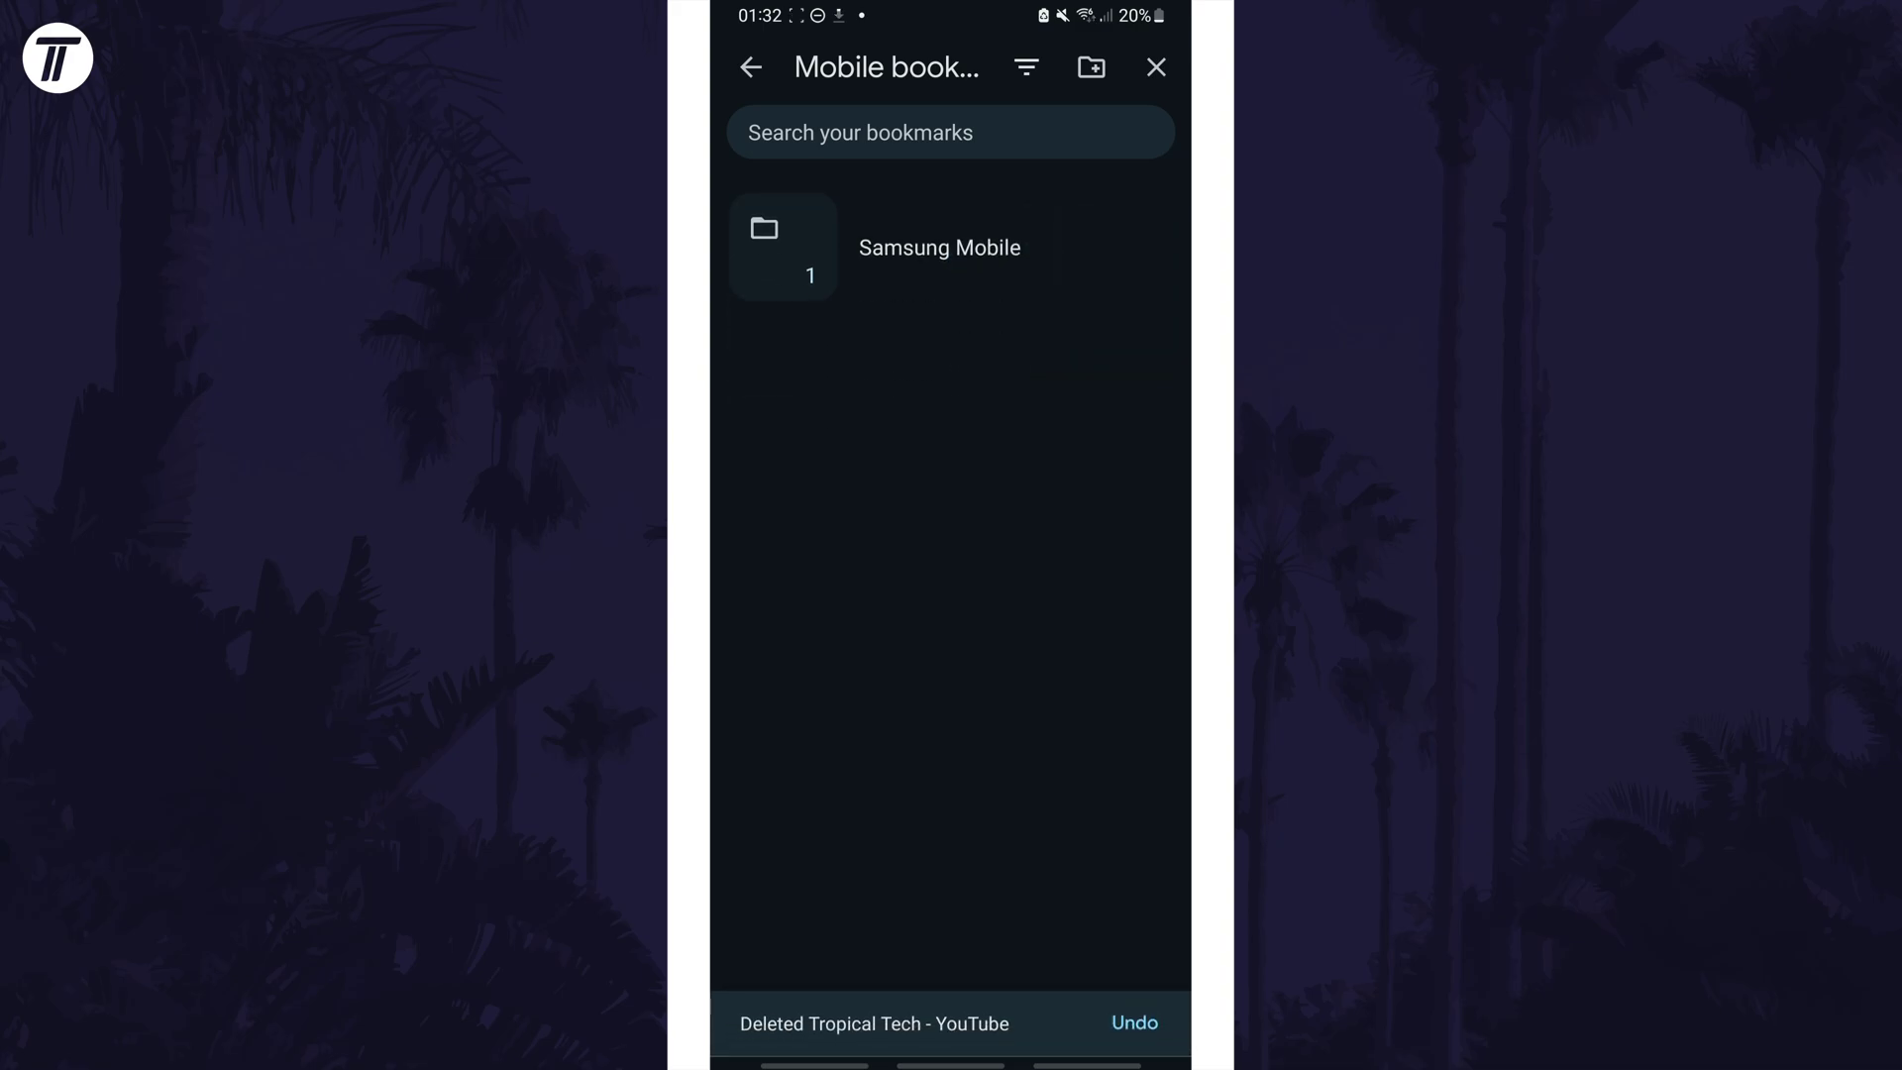
Close Bookmarks, then leave Chrome for the Android home screen
left_click(1156, 68)
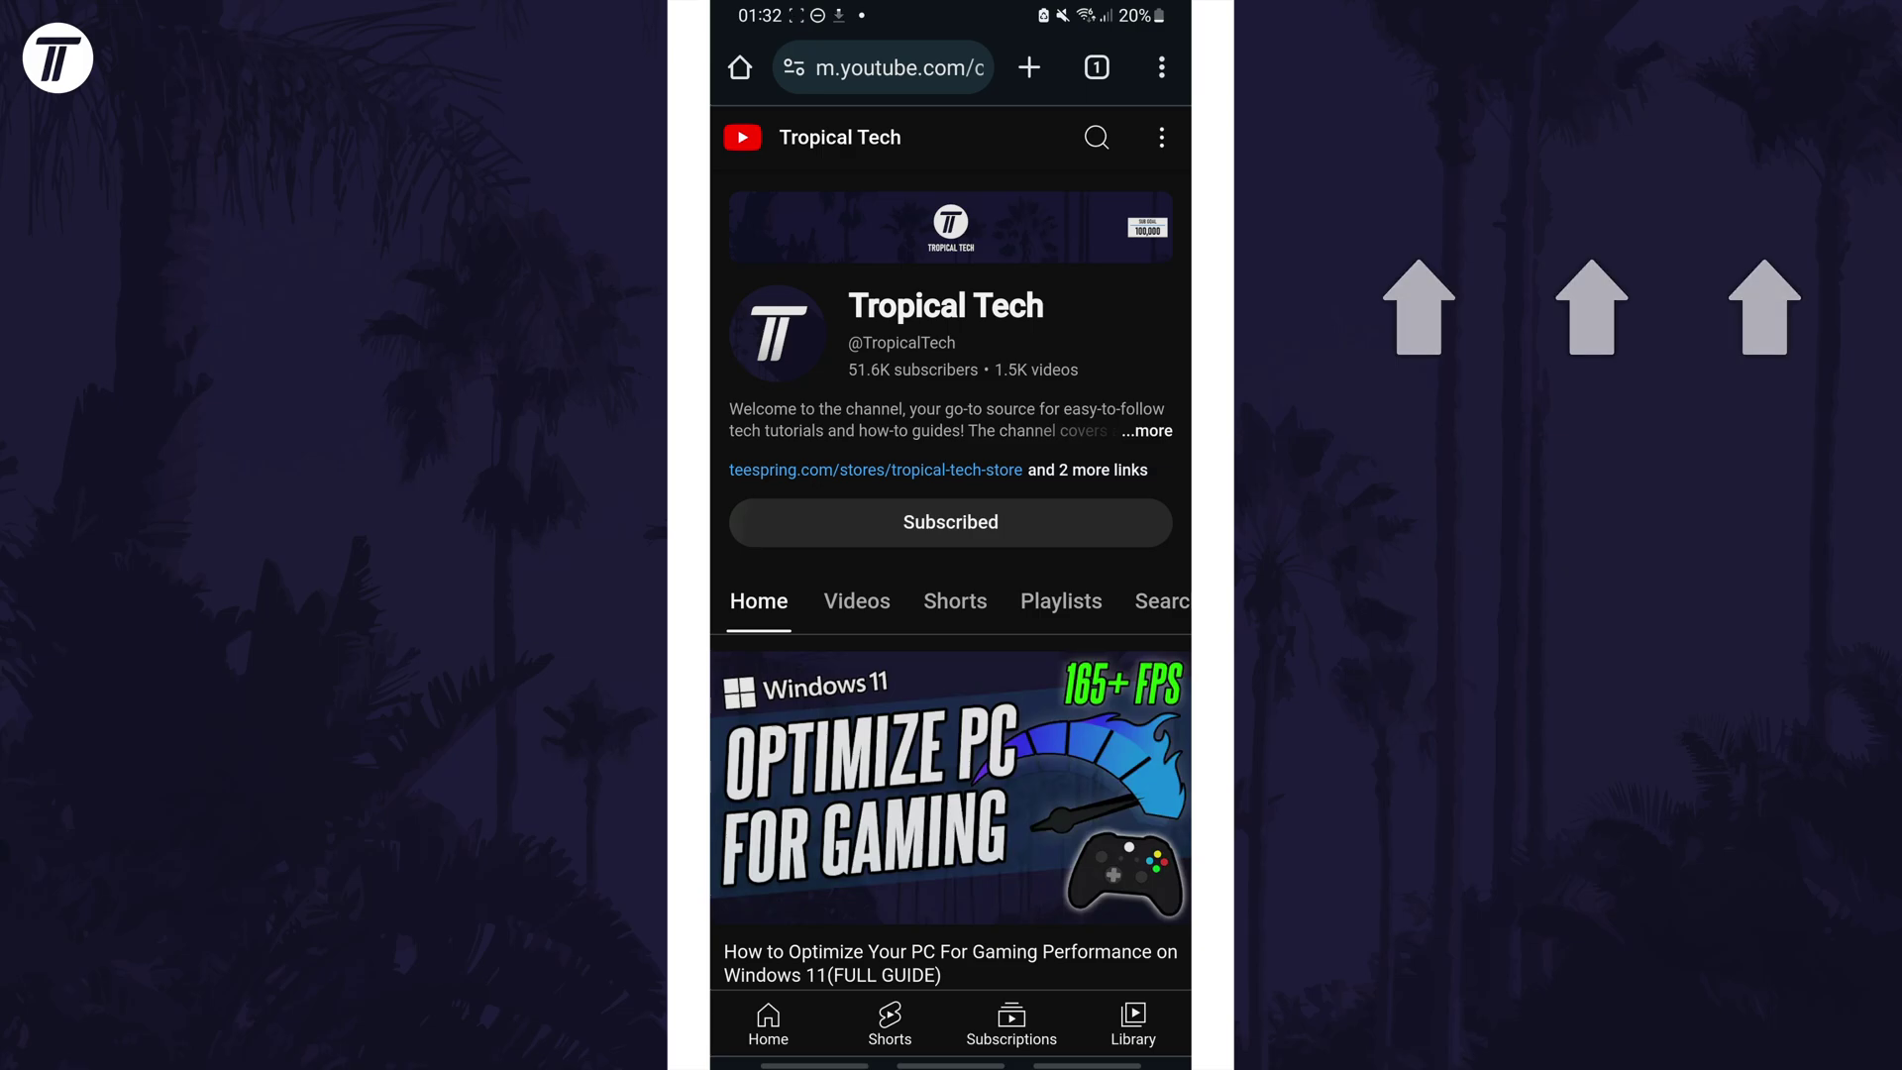
left_click_drag(951, 1064, 952, 595)
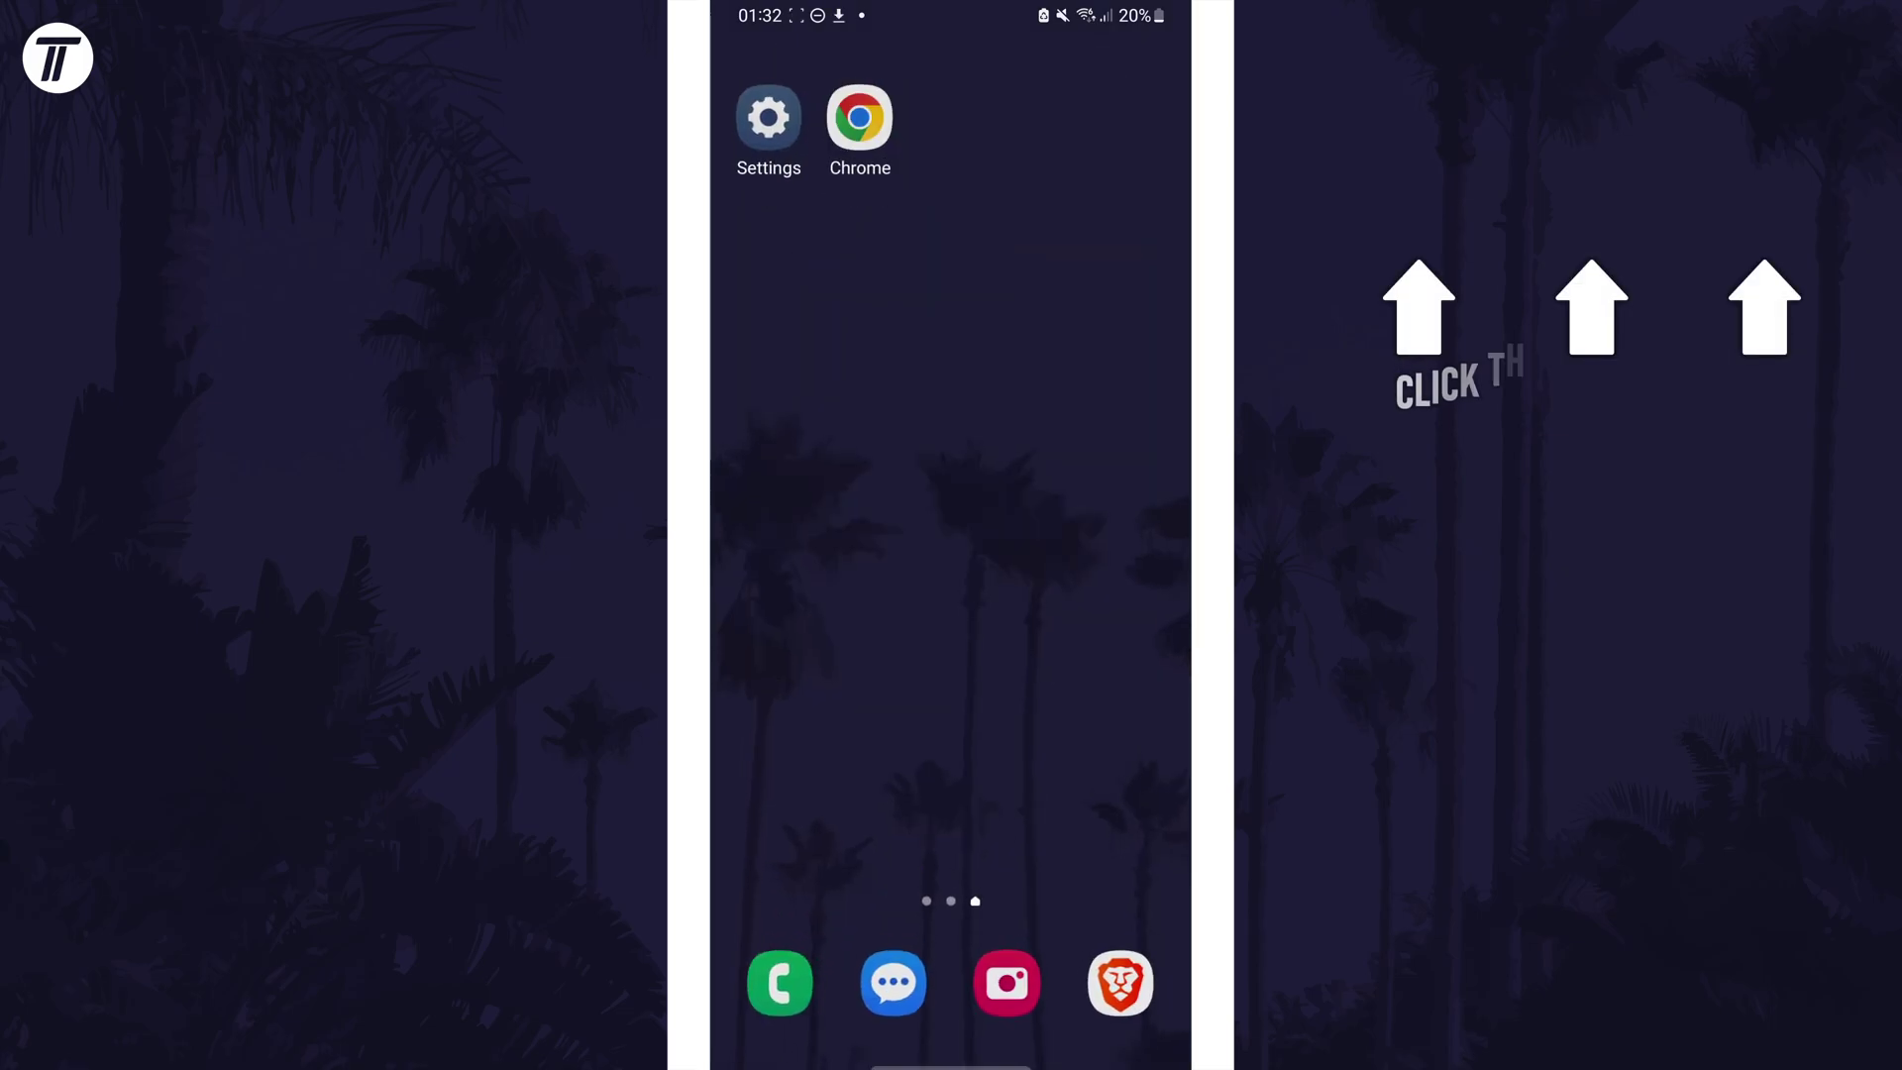